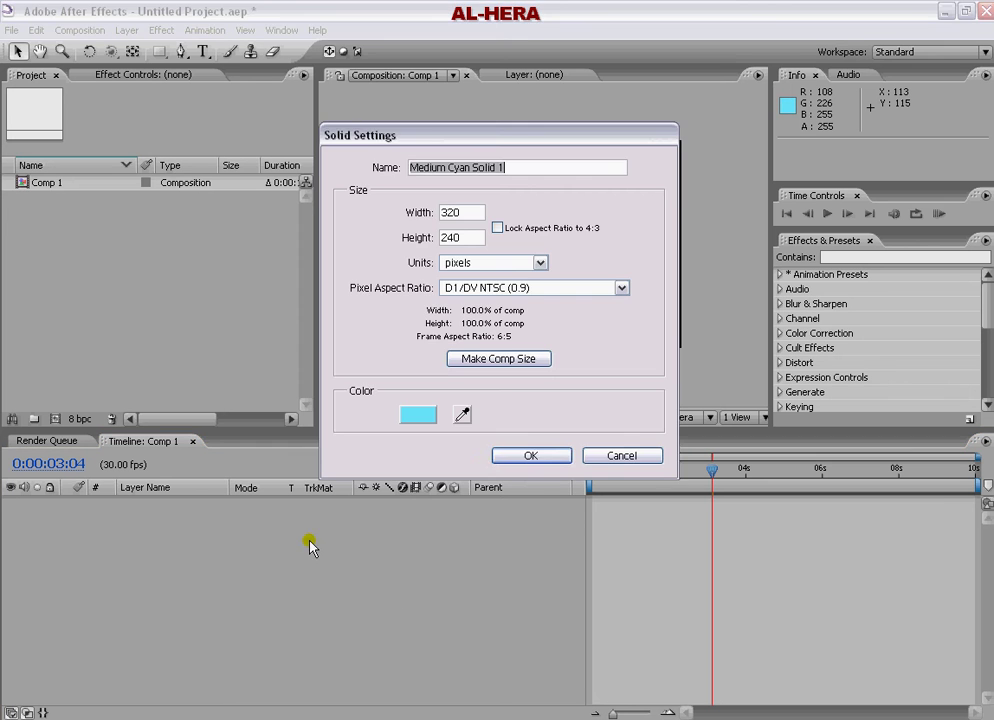
Step: Create the 320 × 240 Medium Cyan solid and scale it down to a thin bar of about 30% by 7%
{"action": "left_click", "coordinate": [515, 460]}
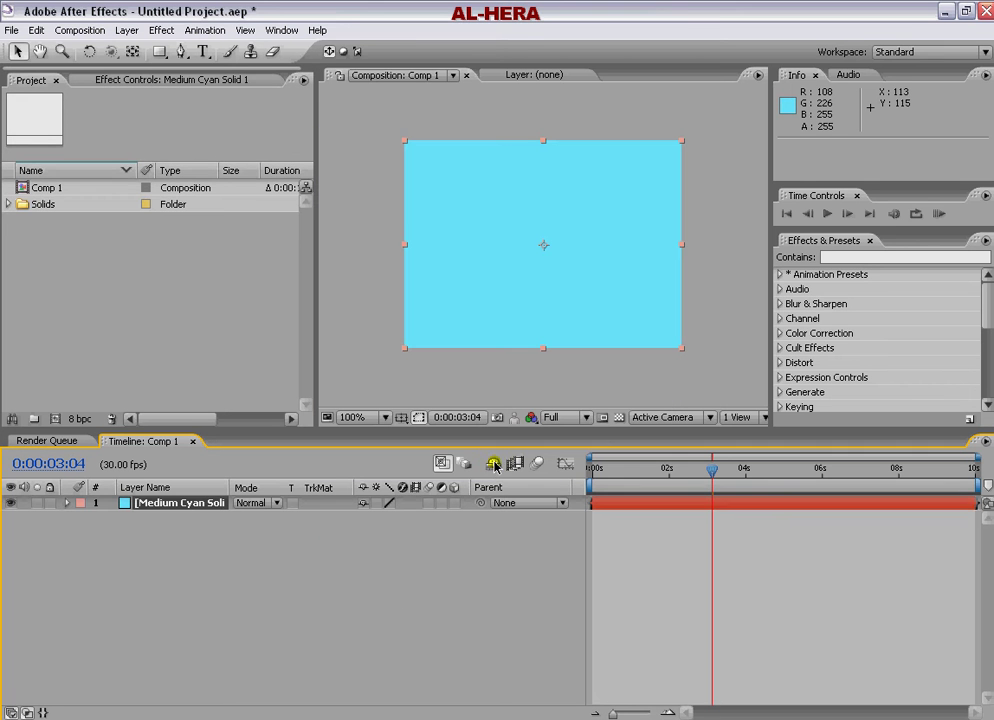
{"action": "left_click_drag", "start_coordinate": [406, 143], "coordinate": [503, 243]}
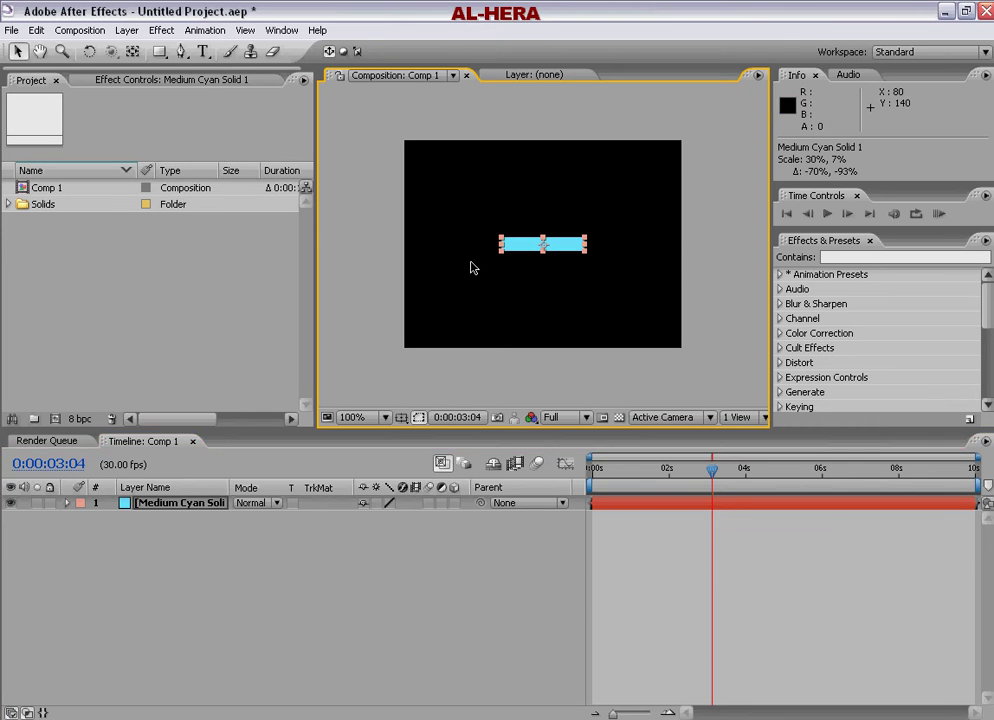
Step: Set the bar's anchor point to -2.0, 120.0 so that it pivots at one end
{"action": "left_click", "coordinate": [78, 524]}
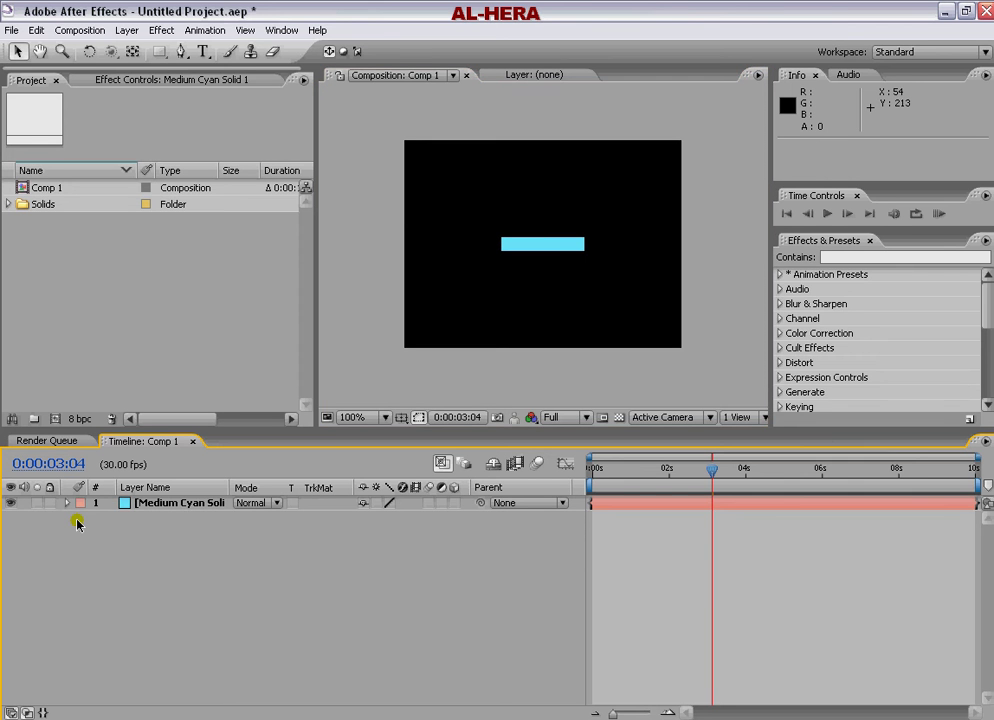
{"action": "left_click", "coordinate": [67, 503]}
{"action": "left_click", "coordinate": [80, 518]}
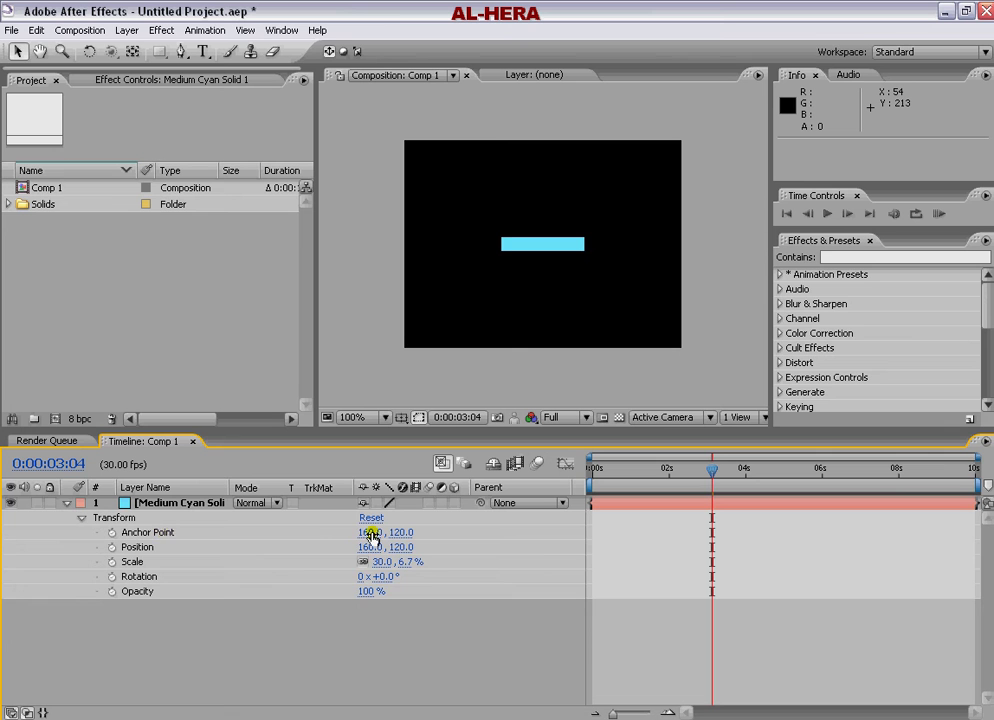
{"action": "left_click_drag", "start_coordinate": [370, 533], "coordinate": [232, 533]}
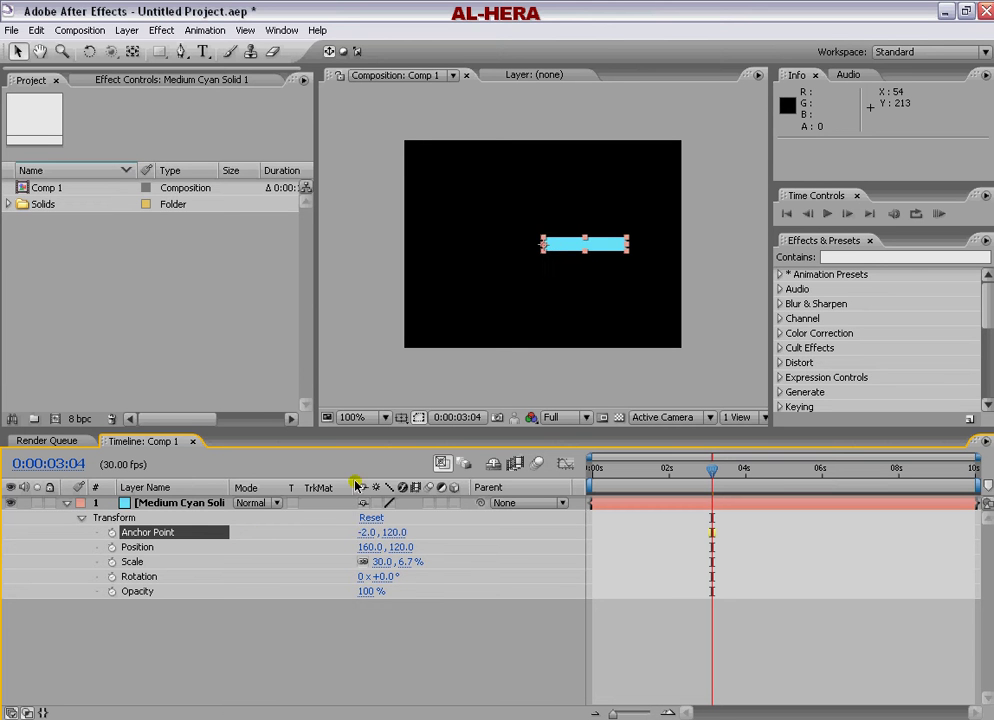
Step: Test the bar's rotation about its new anchor point and set Rotation back to 0°
{"action": "left_click", "coordinate": [107, 520]}
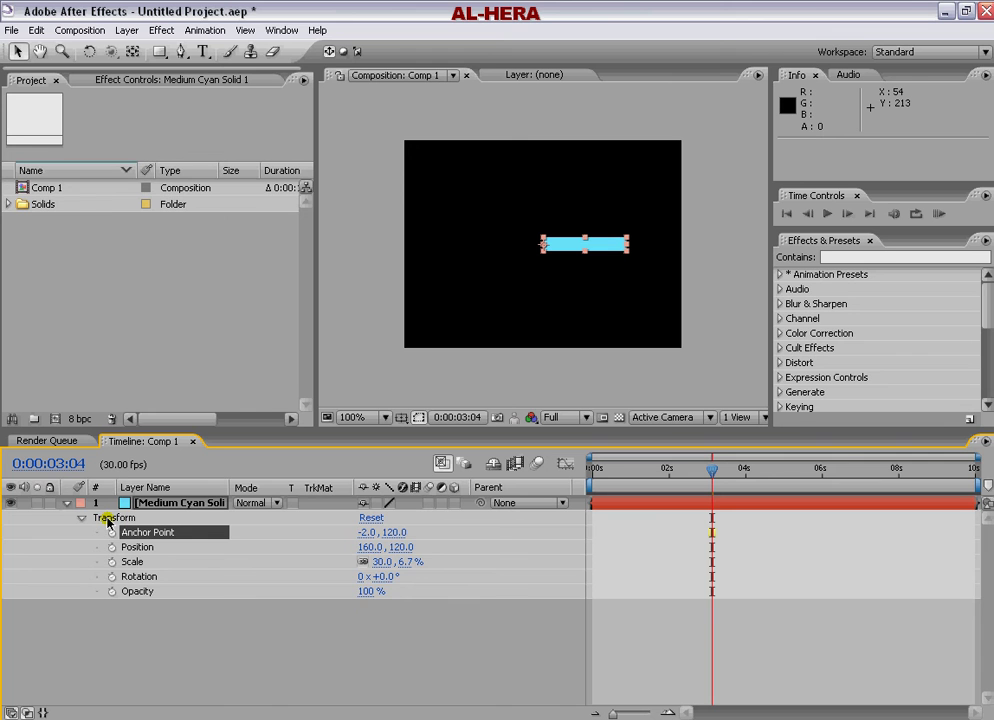
{"action": "left_click_drag", "start_coordinate": [385, 584], "coordinate": [420, 553]}
{"action": "left_click", "coordinate": [381, 577]}
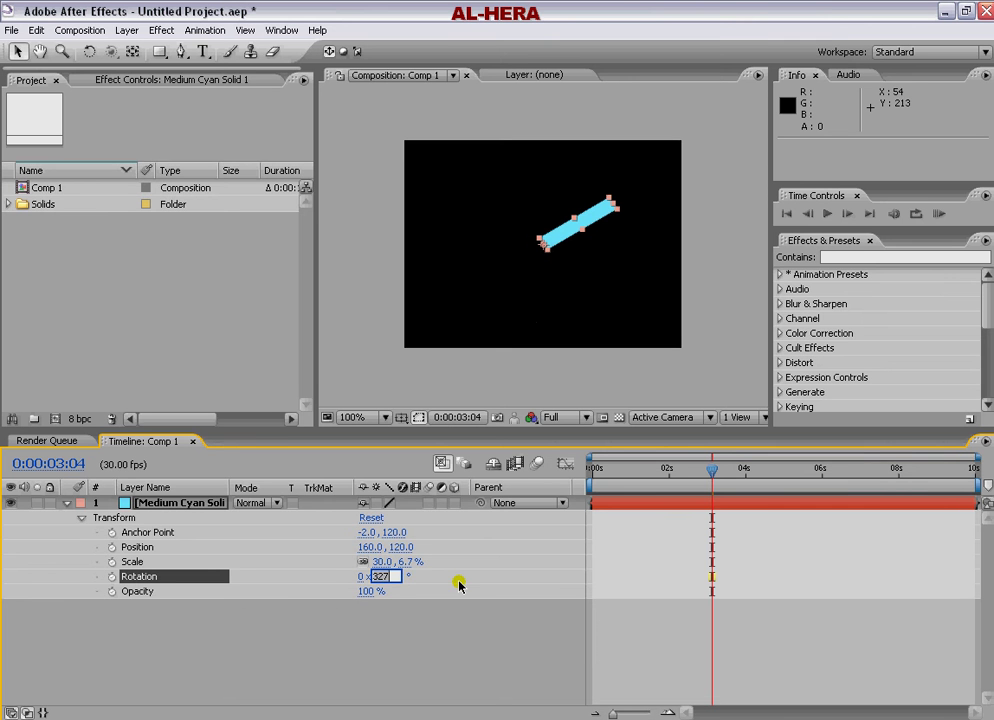
{"action": "type", "text": "0"}
{"action": "key", "text": "Return"}
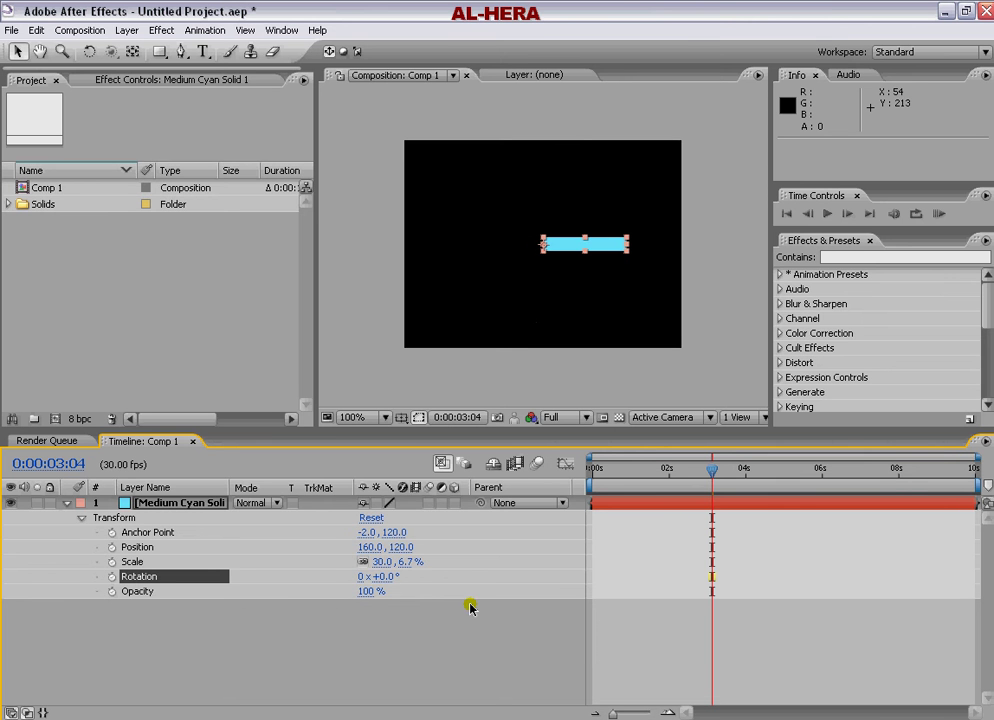
Step: Add a Rotation keyframe of 0° for the bar at 0:00:00:00
{"action": "key", "text": "Page_Up"}
{"action": "key", "text": "Home"}
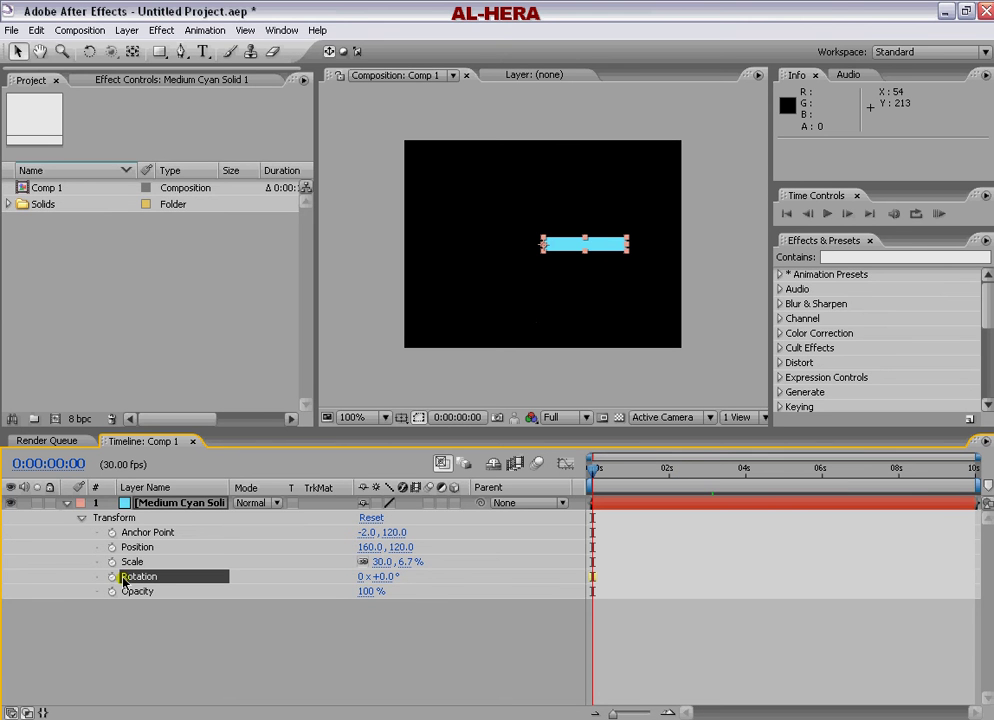
{"action": "left_click", "coordinate": [111, 577]}
{"action": "left_click", "coordinate": [111, 577]}
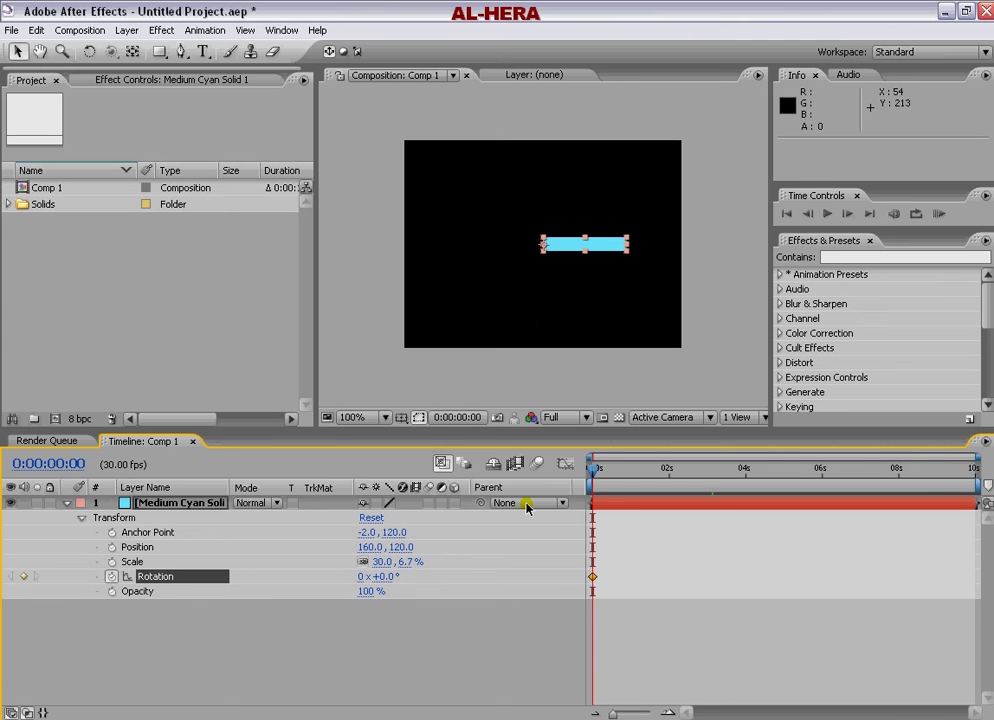
Step: Set a Rotation keyframe of 270° at 0:00:09:29 and scrub the timeline to check the motion
{"action": "left_click", "coordinate": [597, 472]}
{"action": "left_click_drag", "start_coordinate": [597, 472], "coordinate": [975, 468]}
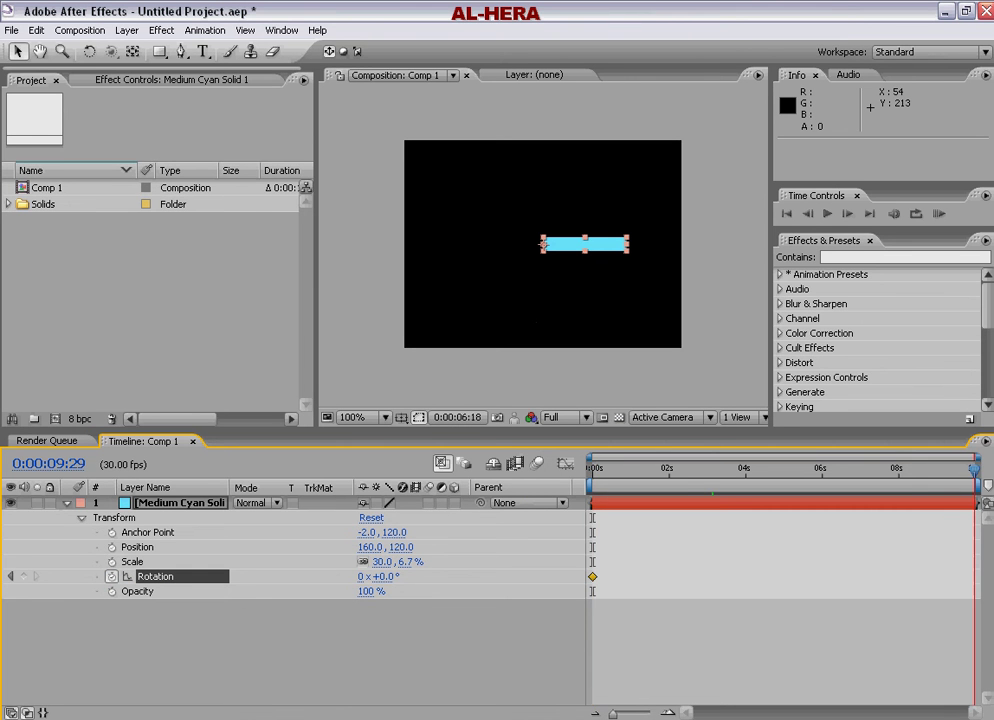
{"action": "left_click", "coordinate": [386, 577]}
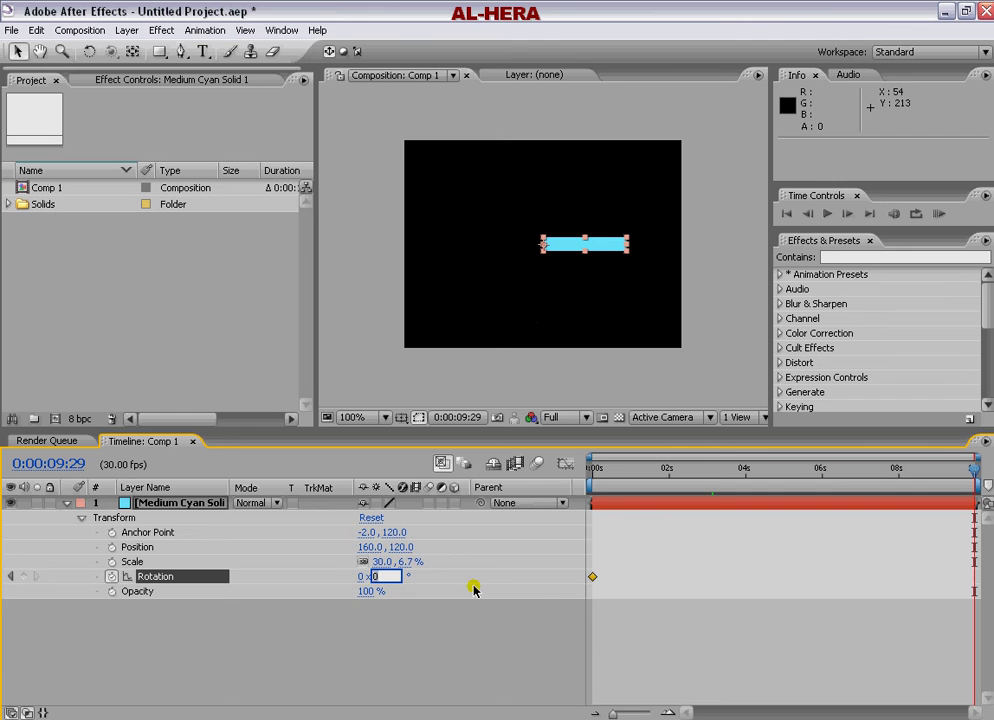
{"action": "type", "text": "270"}
{"action": "key", "text": "Return"}
{"action": "left_click", "coordinate": [636, 470]}
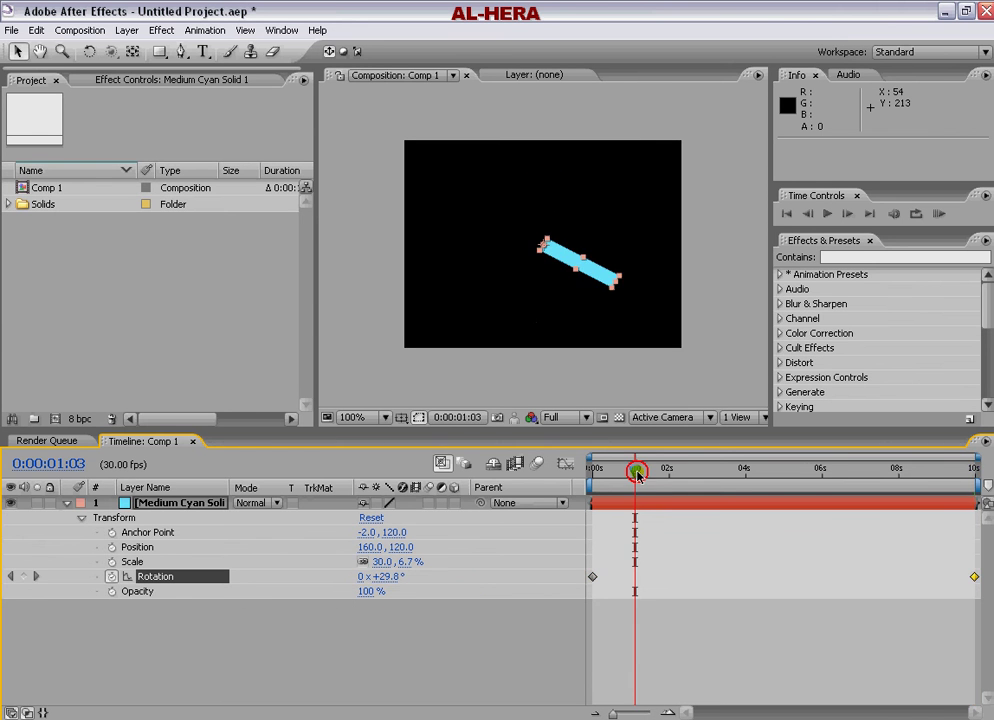
{"action": "mouse_move", "coordinate": [636, 471]}
{"action": "left_mouse_down"}
{"action": "mouse_move", "coordinate": [605, 476]}
{"action": "mouse_move", "coordinate": [975, 472]}
{"action": "mouse_move", "coordinate": [592, 490]}
{"action": "mouse_move", "coordinate": [774, 487]}
{"action": "mouse_move", "coordinate": [592, 487]}
{"action": "mouse_move", "coordinate": [756, 487]}
{"action": "mouse_move", "coordinate": [640, 479]}
{"action": "left_mouse_up"}
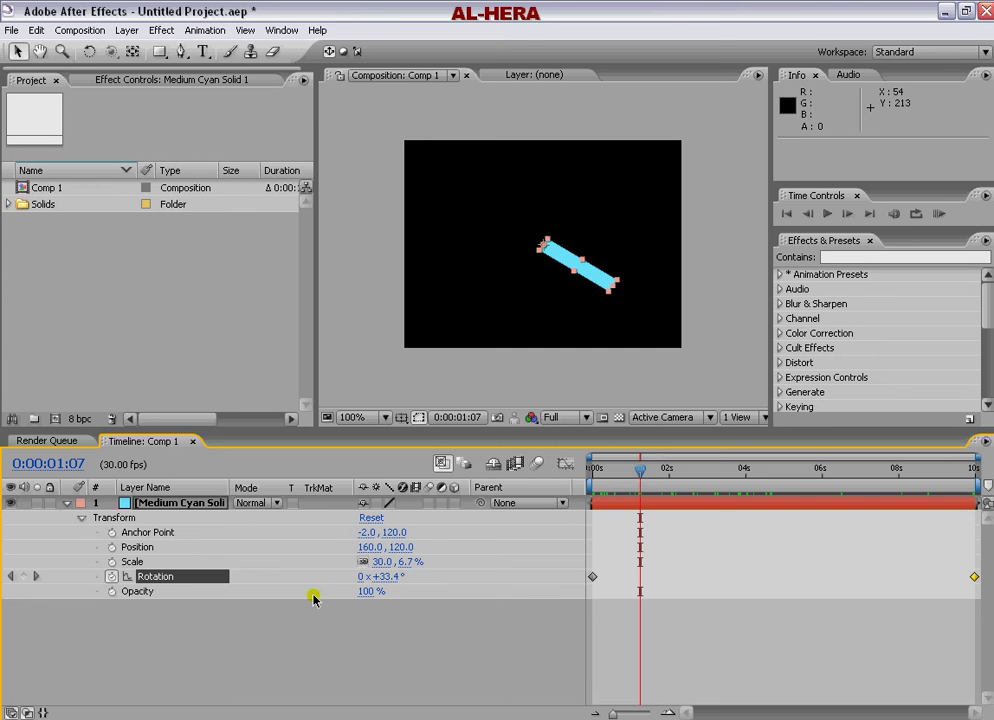
Step: Add an expression to the cyan solid's Rotation property
{"action": "left_click", "coordinate": [146, 578]}
{"action": "left_click", "coordinate": [158, 578]}
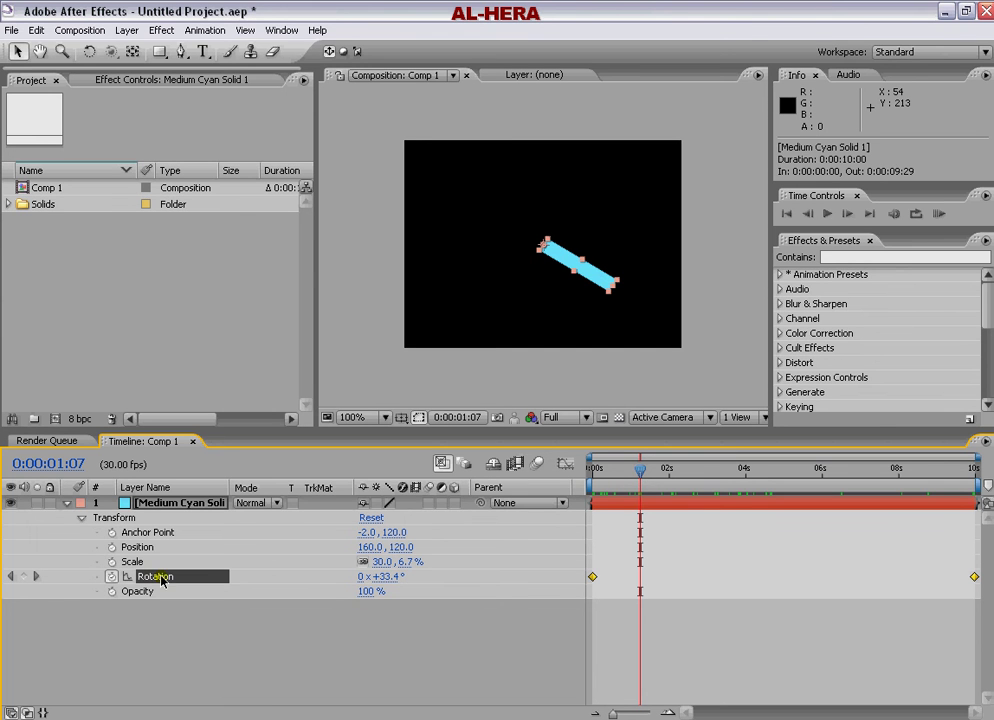
{"action": "left_click", "coordinate": [210, 31]}
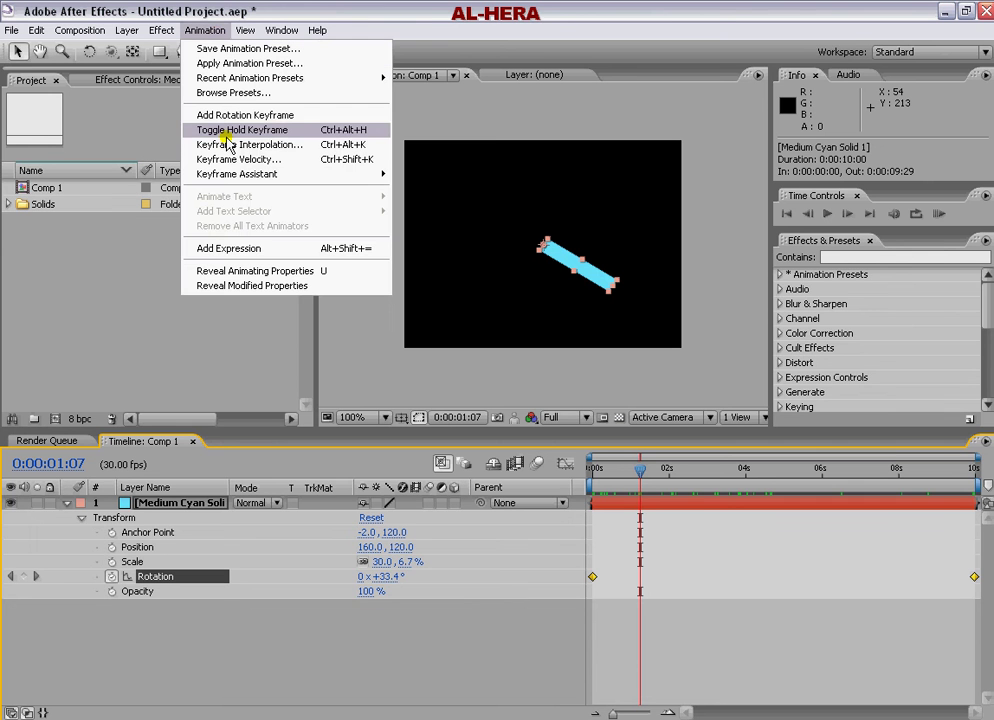
{"action": "left_click", "coordinate": [253, 256]}
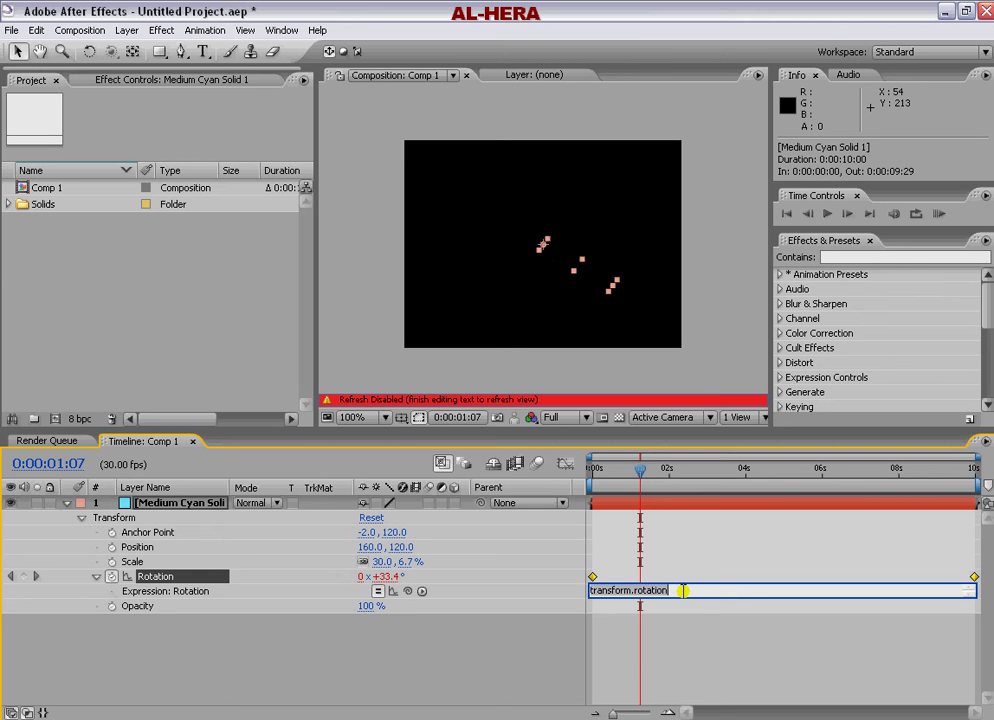
Step: Replace the Rotation expression's text with the constant 90 and scrub the timeline to check its effect
{"action": "left_click", "coordinate": [686, 590]}
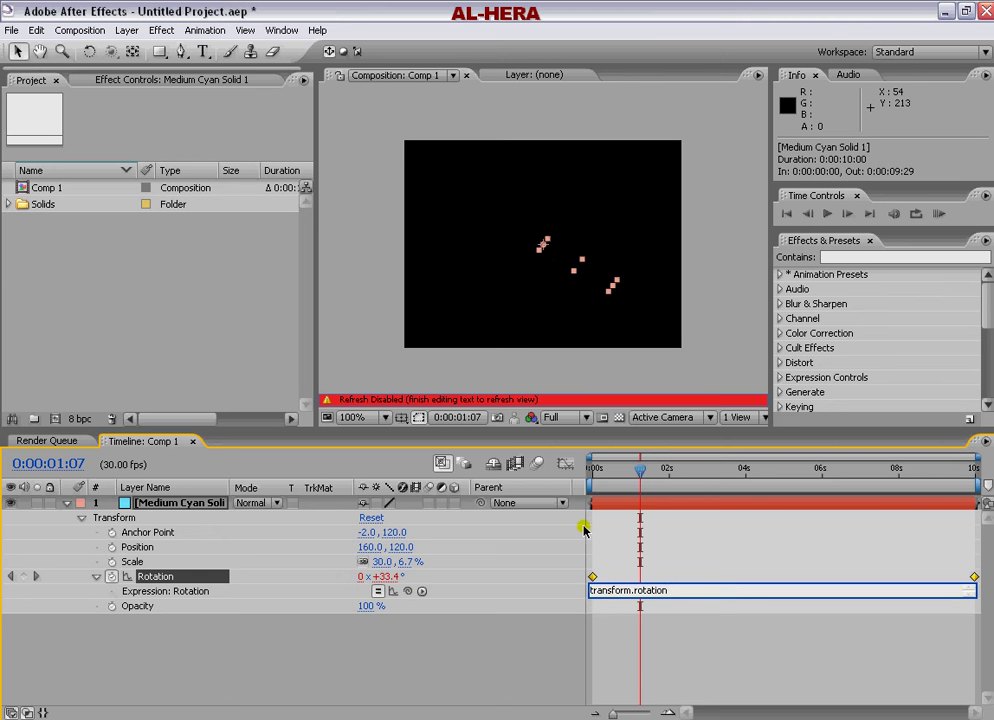
{"action": "double_click", "coordinate": [665, 591]}
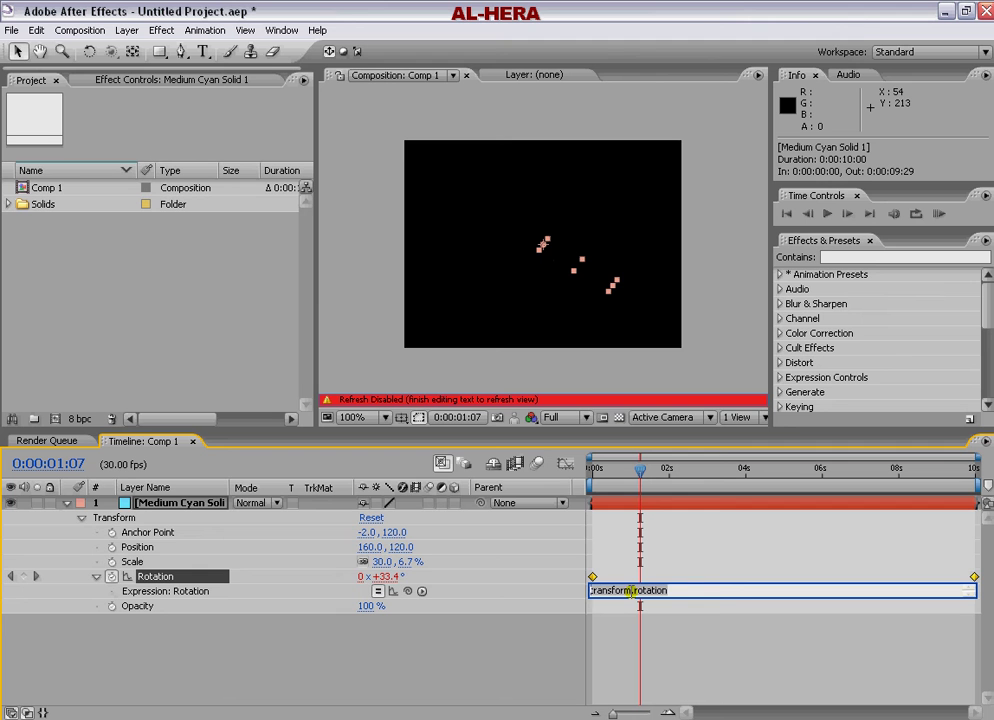
{"action": "left_click", "coordinate": [707, 591]}
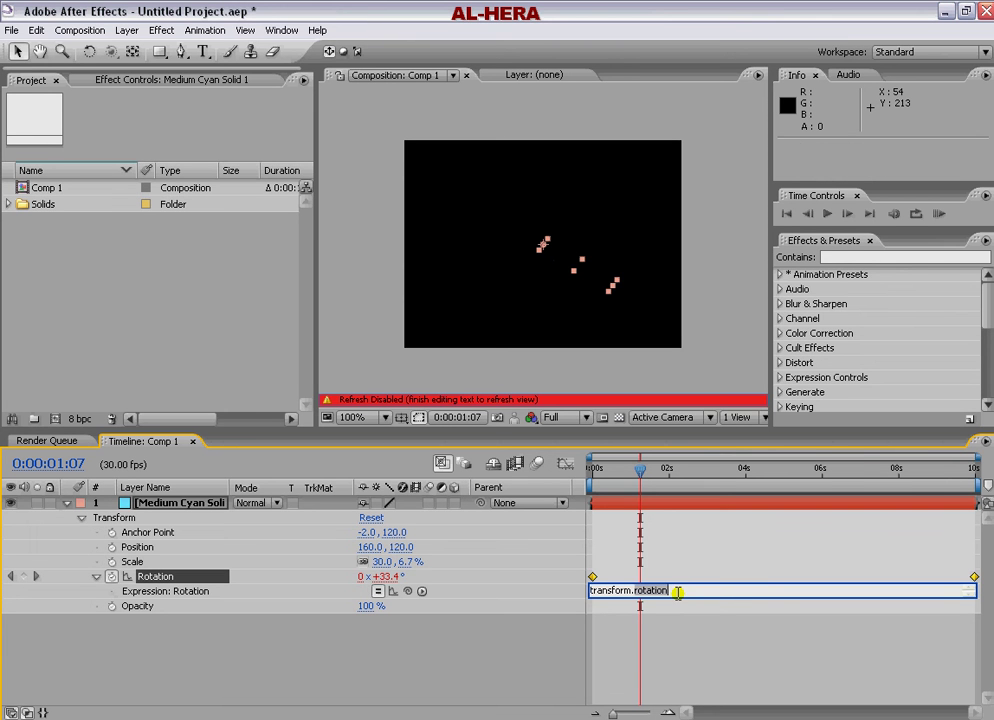
{"action": "left_click_drag", "start_coordinate": [678, 591], "coordinate": [553, 597]}
{"action": "key", "text": "BackSpace"}
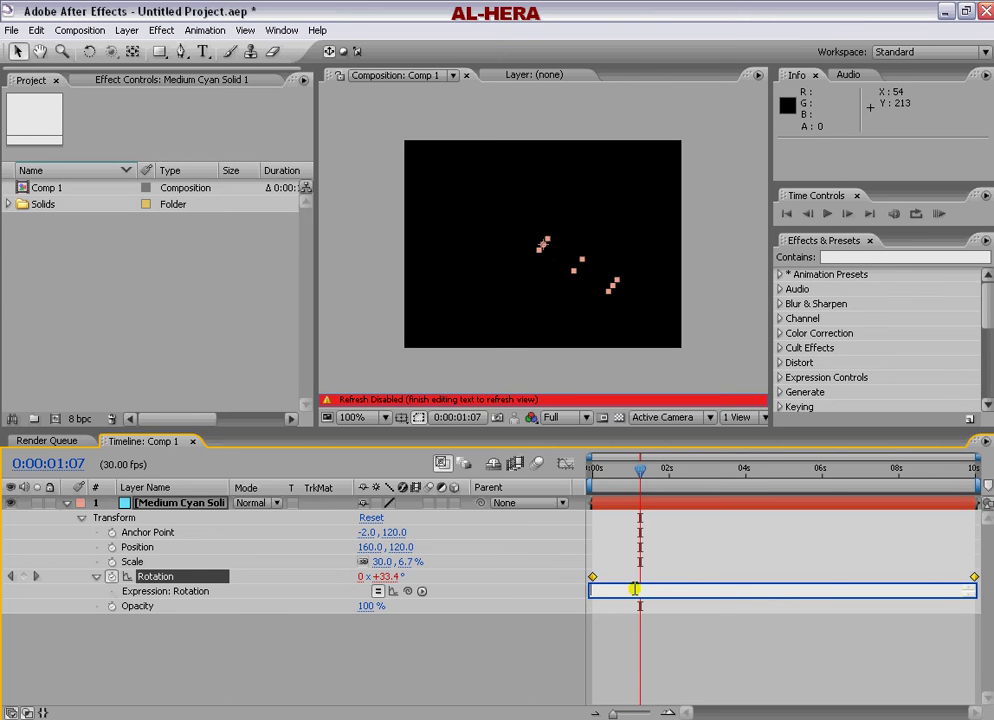
{"action": "type", "text": "90"}
{"action": "left_click", "coordinate": [629, 494]}
{"action": "key", "text": "Page_Up"}
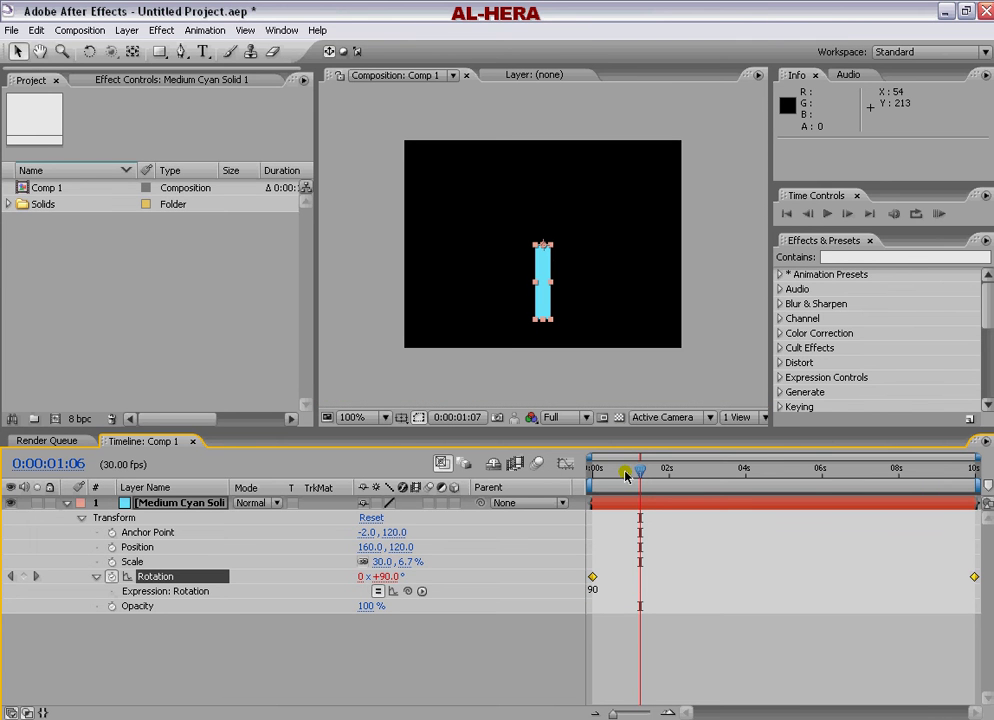
{"action": "key", "text": "Home"}
{"action": "left_click", "coordinate": [720, 470]}
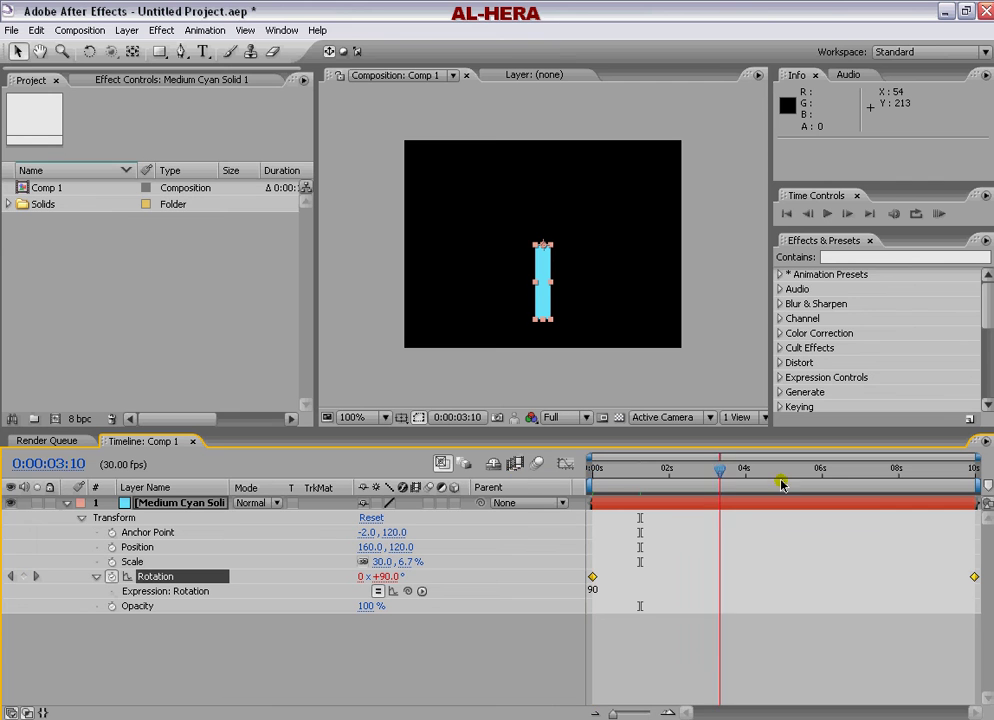
{"action": "left_click_drag", "start_coordinate": [782, 484], "coordinate": [883, 480]}
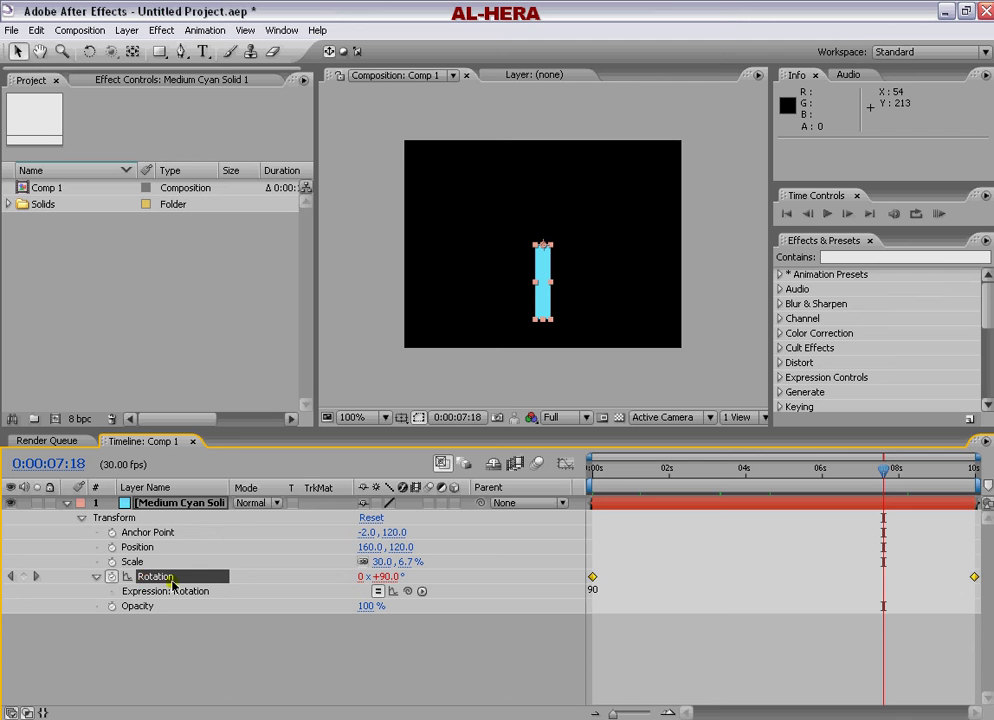
Step: Remove the constant expression, add a new Rotation expression reading rotation+90, and scrub the timeline to check the motion
{"action": "left_click", "coordinate": [113, 578], "text": "alt"}
{"action": "left_click", "coordinate": [111, 578], "text": "alt"}
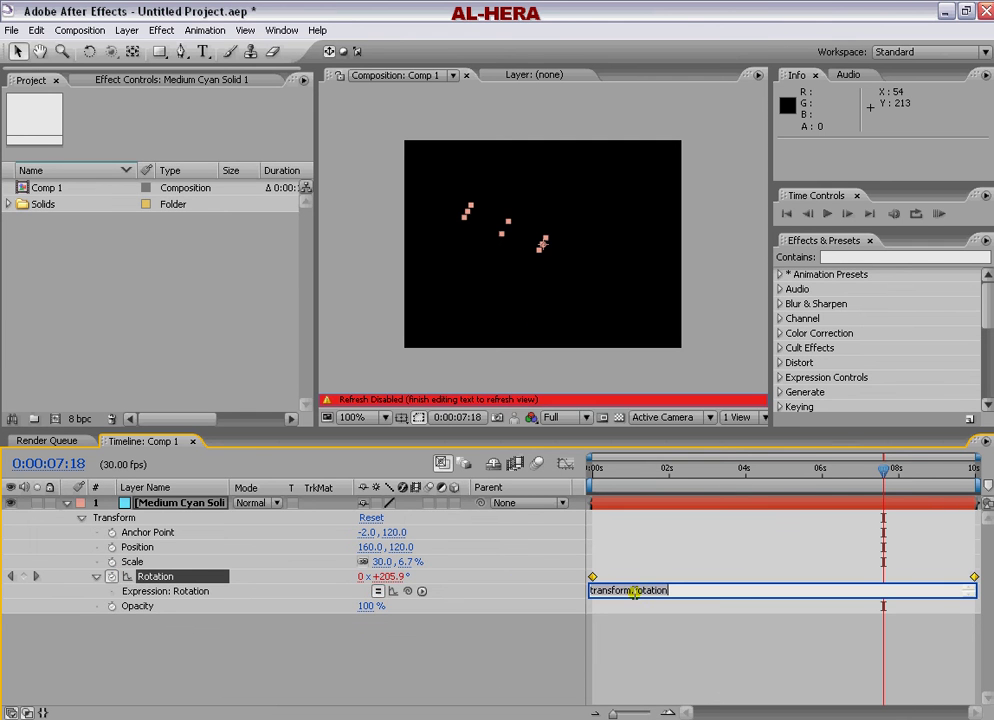
{"action": "left_click_drag", "start_coordinate": [632, 591], "coordinate": [548, 596]}
{"action": "key", "text": "BackSpace"}
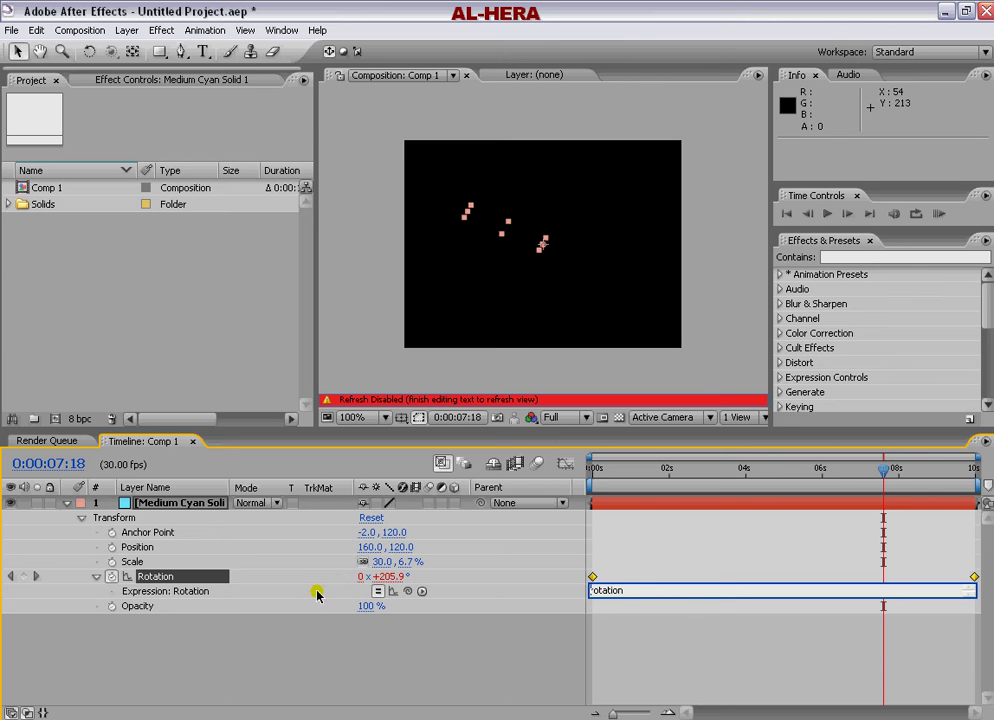
{"action": "key", "text": "End"}
{"action": "type", "text": "+90"}
{"action": "left_click", "coordinate": [677, 573]}
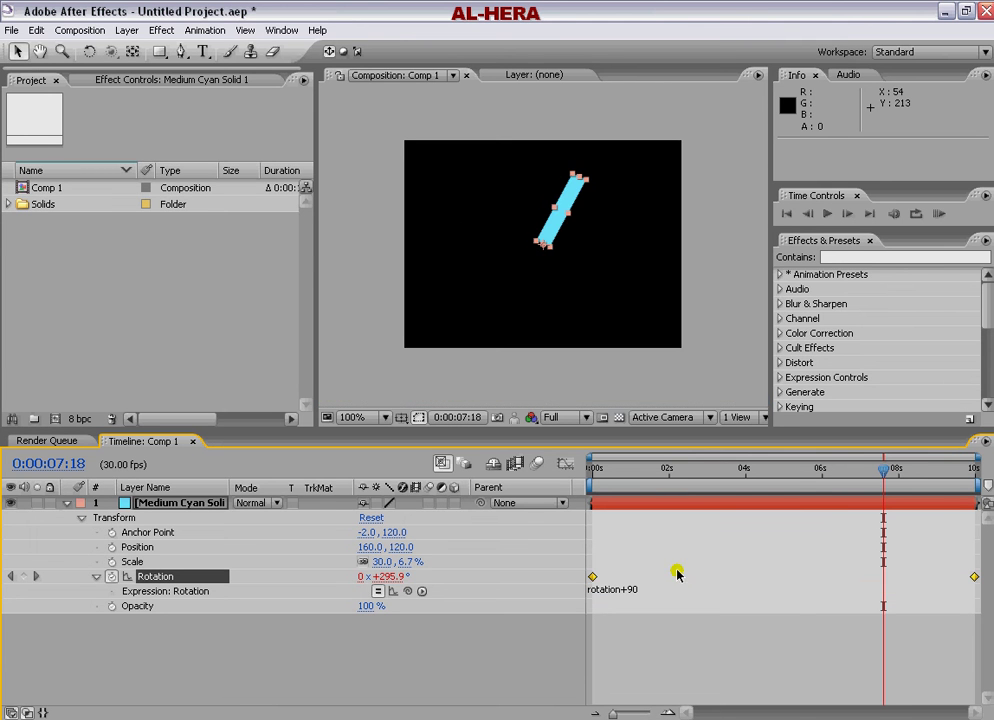
{"action": "left_click", "coordinate": [886, 474]}
{"action": "left_click_drag", "start_coordinate": [886, 476], "coordinate": [947, 483]}
{"action": "left_click_drag", "start_coordinate": [947, 483], "coordinate": [643, 490]}
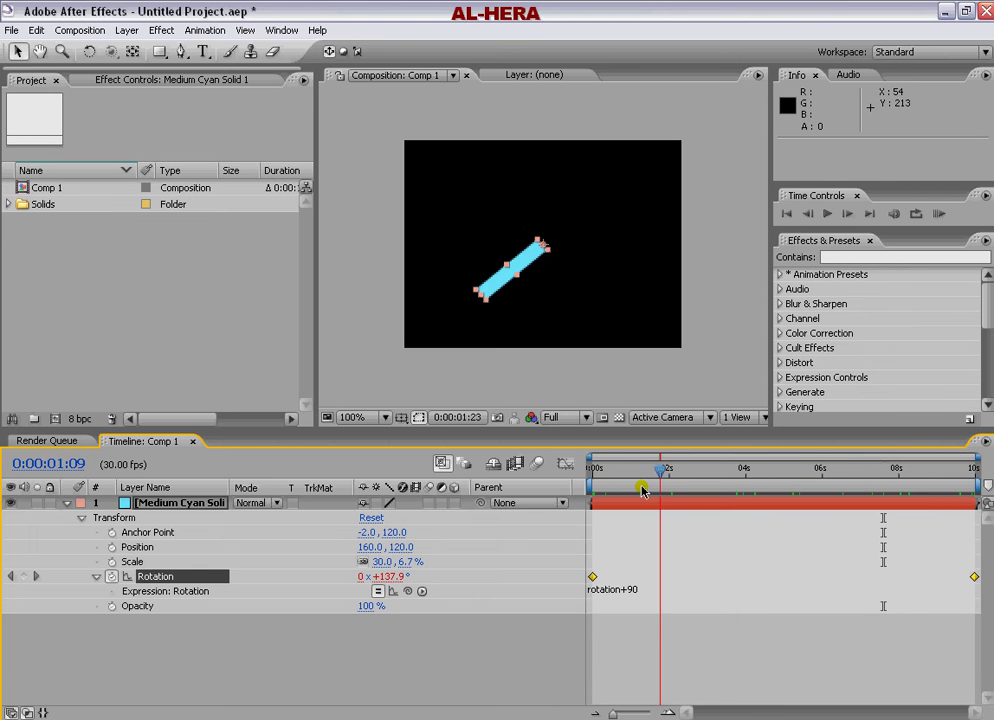